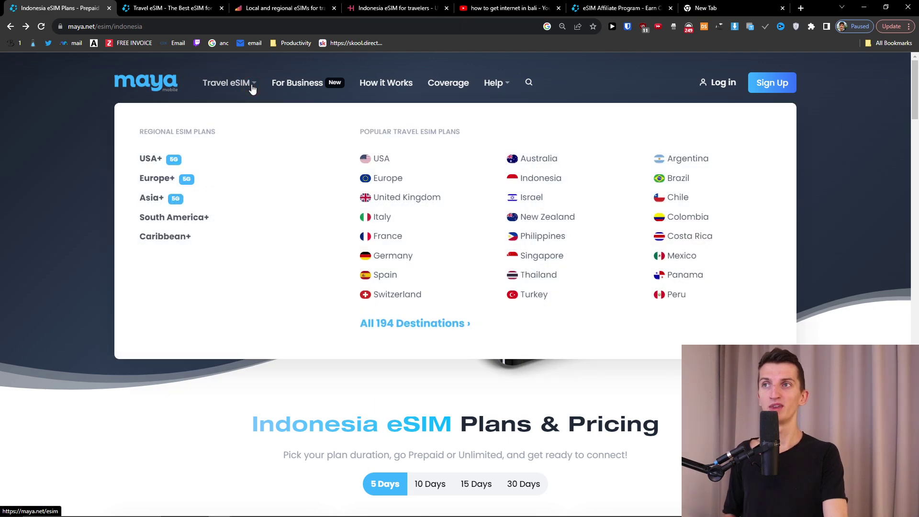
# Step: Open Maya Mobile's United Kingdom plans and start checkout for the 3 GB, 5-day eSIM
pyautogui.click(385, 196)
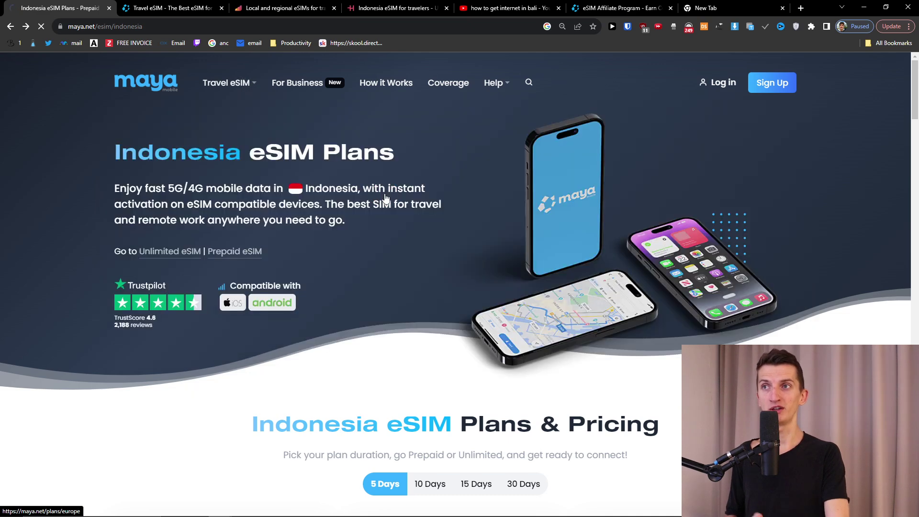
pyautogui.scroll(-3, 302, 190)
pyautogui.scroll(-2, 302, 190)
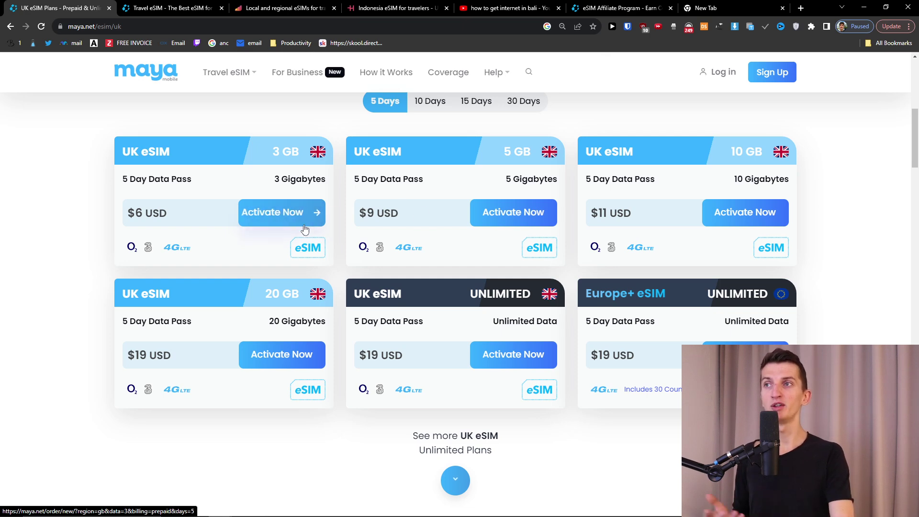
pyautogui.click(298, 218)
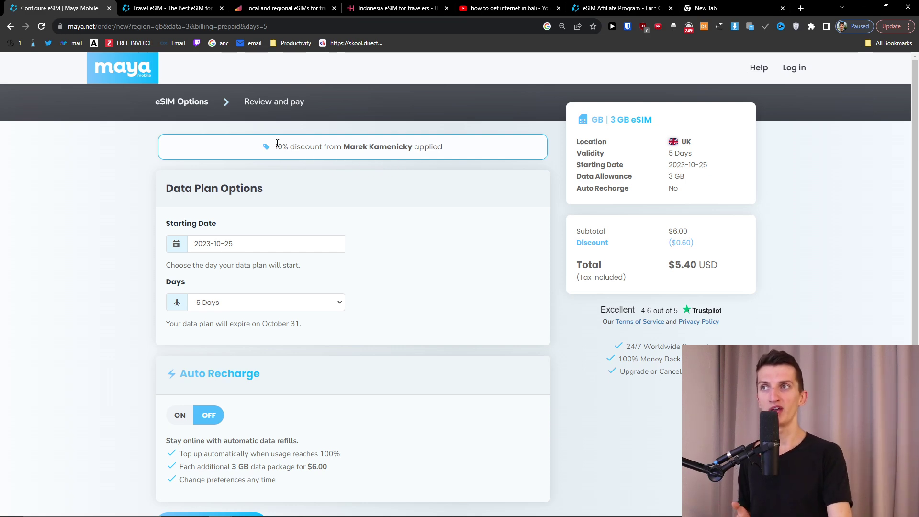
# Step: Try 10- and 15-day validity, then choose the 30-day optional monthly plan at $7.20
pyautogui.moveTo(276, 144); pyautogui.dragTo(456, 147)
pyautogui.click(381, 147)
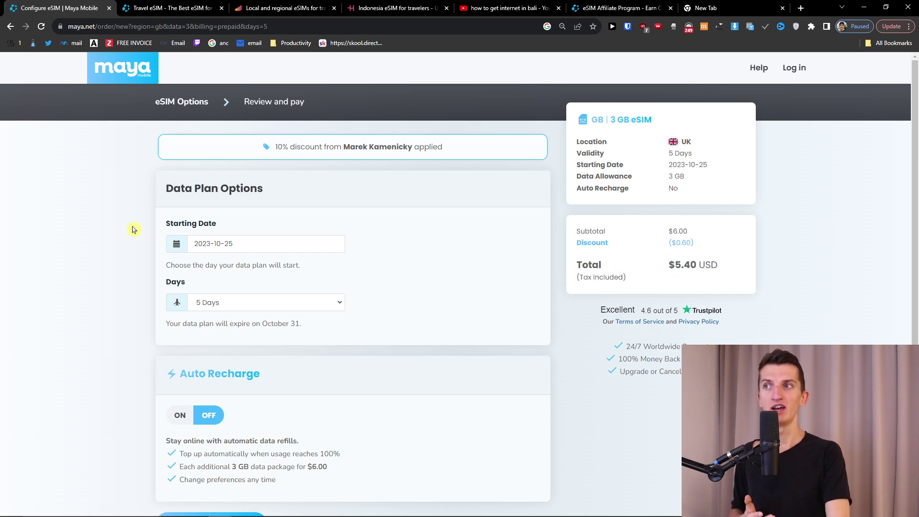
pyautogui.moveTo(270, 246); pyautogui.dragTo(160, 247)
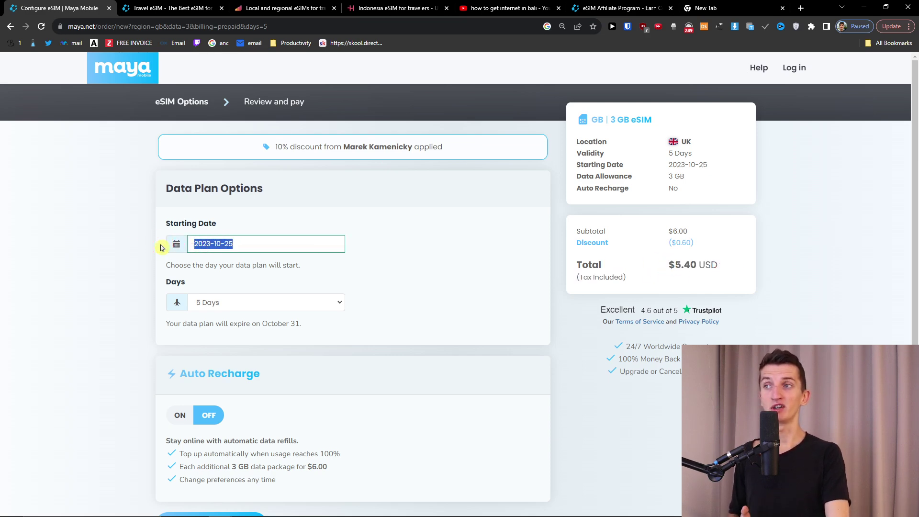
pyautogui.click(312, 307)
pyautogui.click(273, 326)
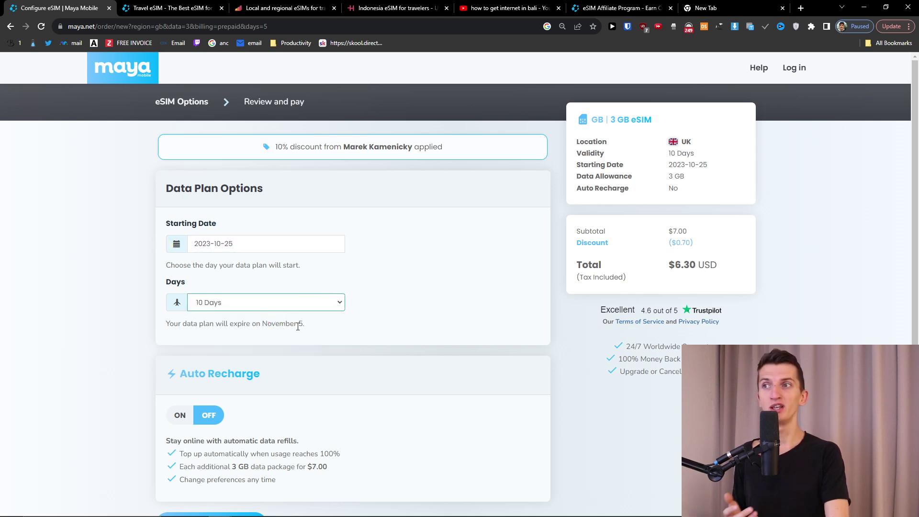
pyautogui.click(319, 309)
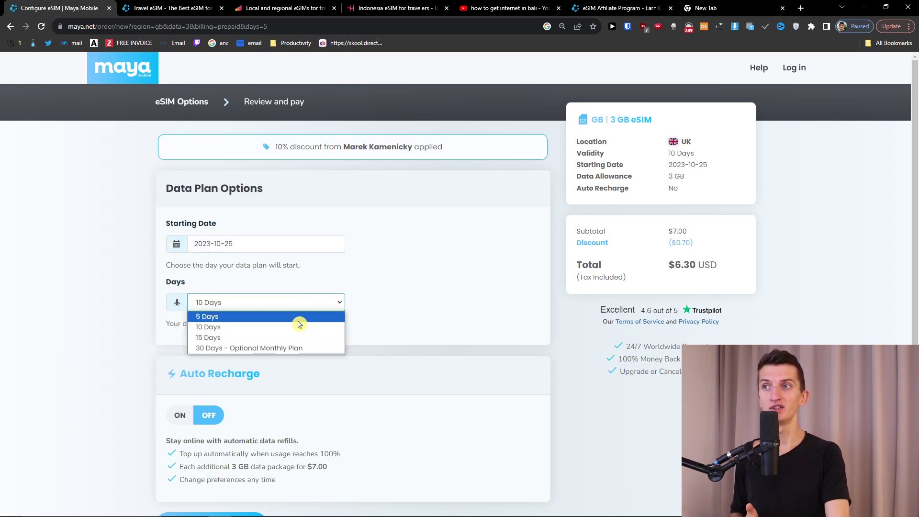
pyautogui.click(280, 342)
pyautogui.click(295, 302)
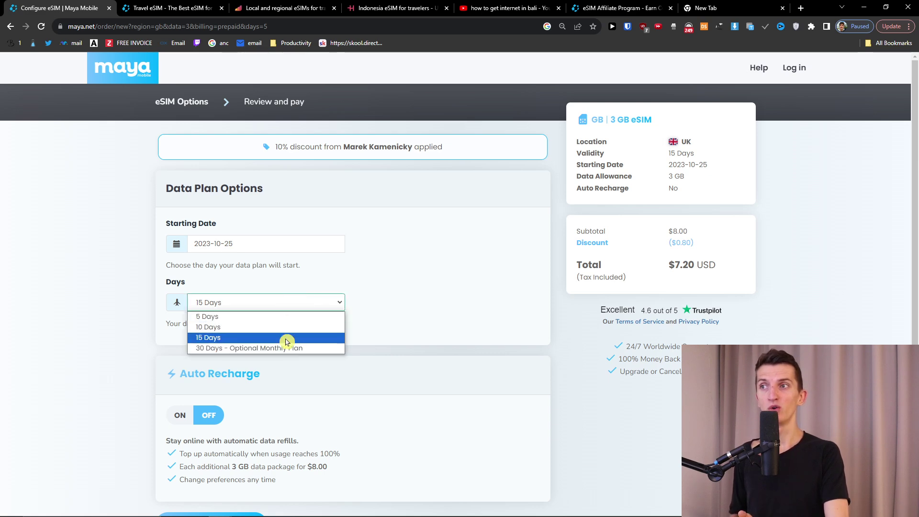
pyautogui.click(309, 349)
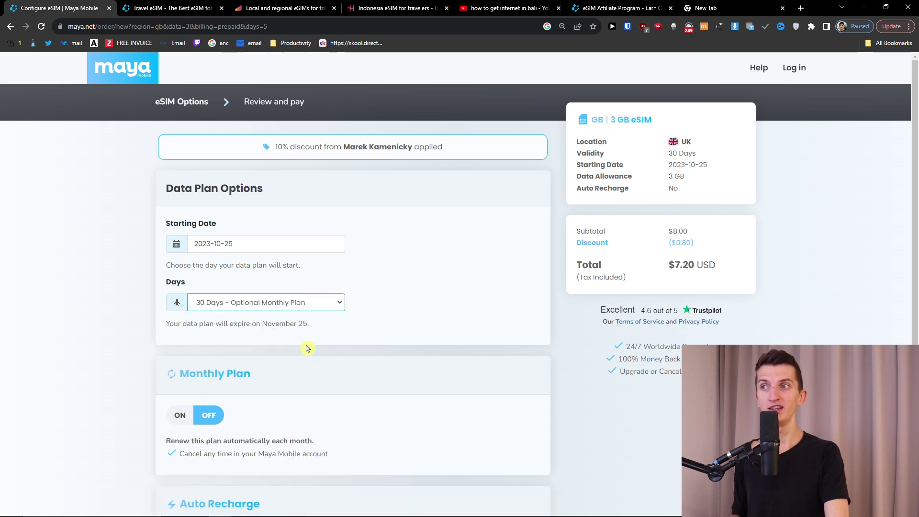
pyautogui.scroll(-2, 305, 349)
pyautogui.scroll(-2, 308, 347)
pyautogui.scroll(2, 307, 347)
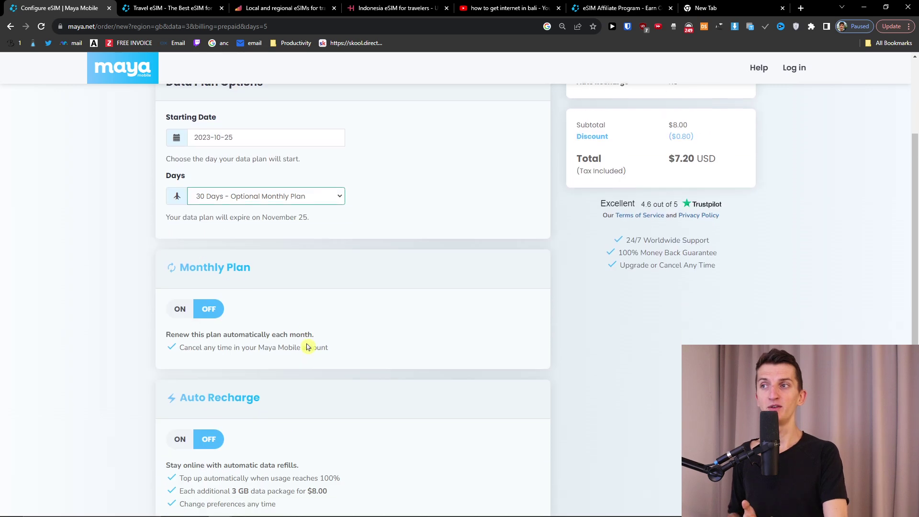
pyautogui.scroll(-2, 307, 347)
pyautogui.scroll(2, 287, 346)
pyautogui.scroll(3, 282, 346)
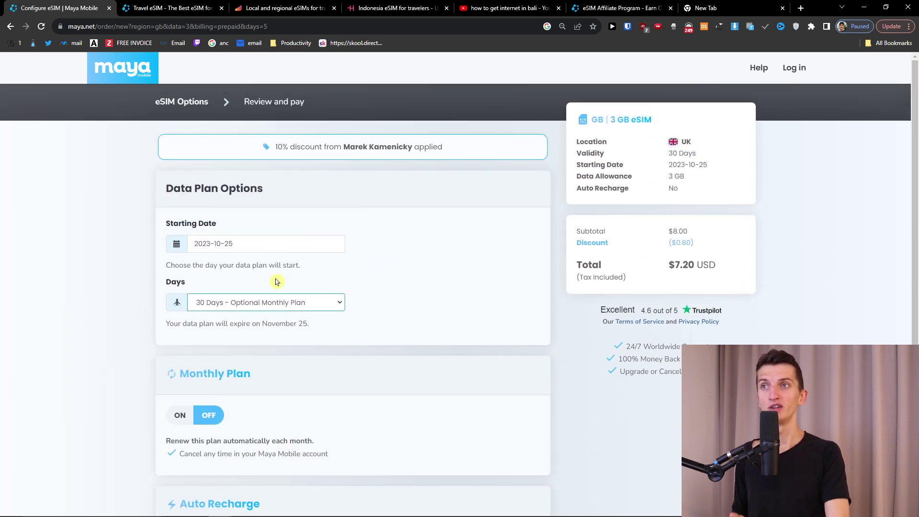
# Step: Recheck the duration options without changing them and point out the 2023-10-25 start date
pyautogui.click(271, 301)
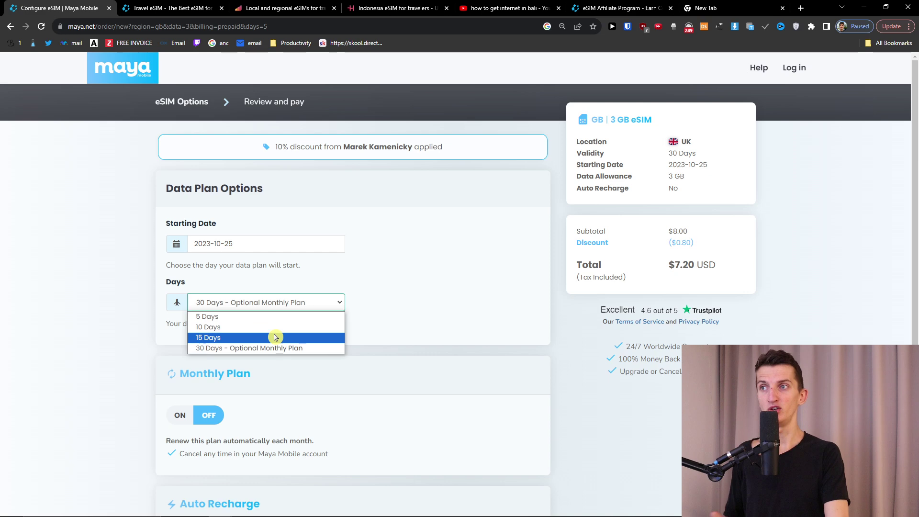
pyautogui.click(398, 305)
pyautogui.scroll(1, 399, 305)
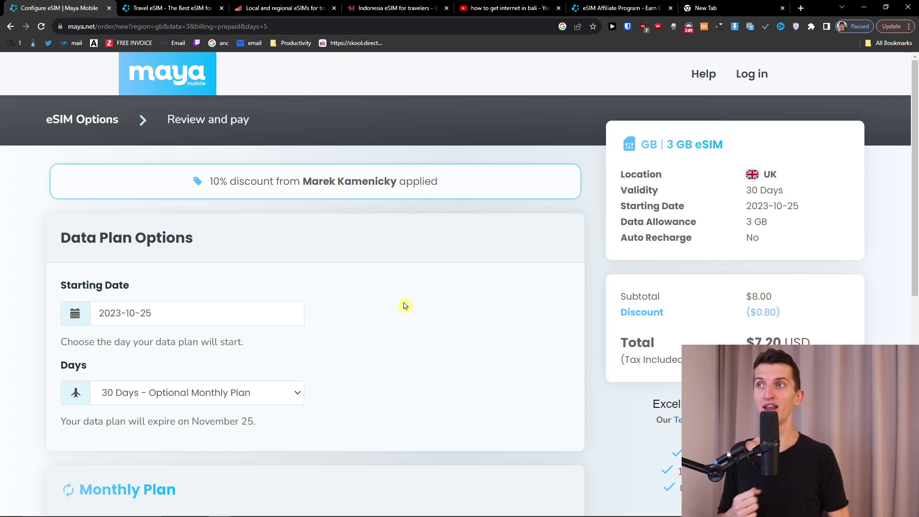
pyautogui.click(177, 315)
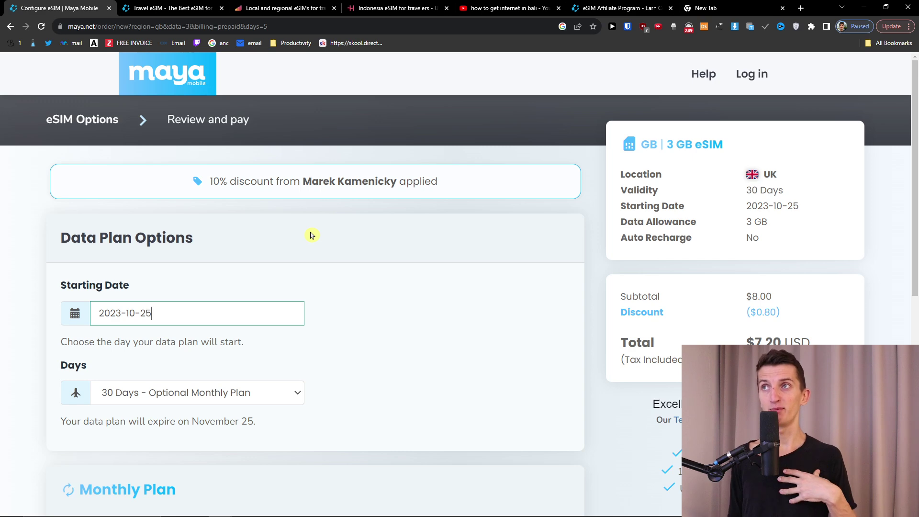
# Step: Switch to Airalo and pick United Kingdom from recent destinations to list Uki Mobile packages
pyautogui.click(283, 8)
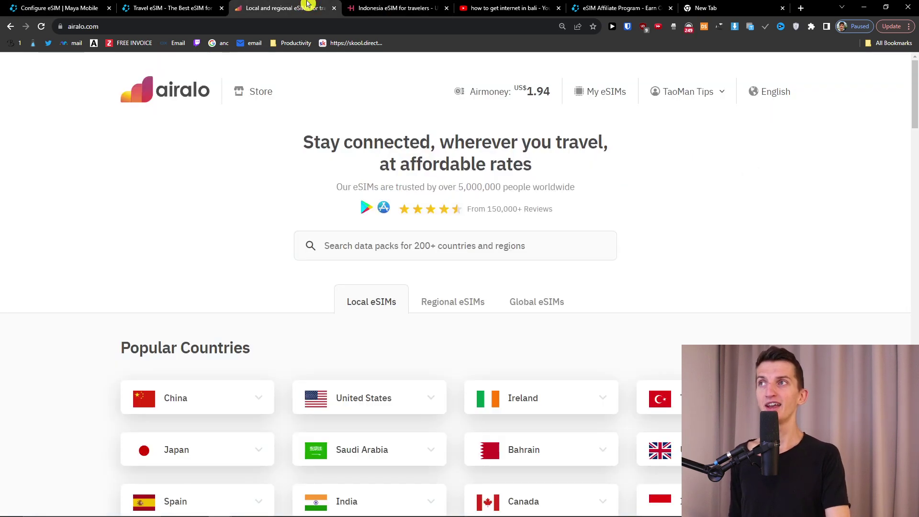
pyautogui.scroll(-2, 588, 220)
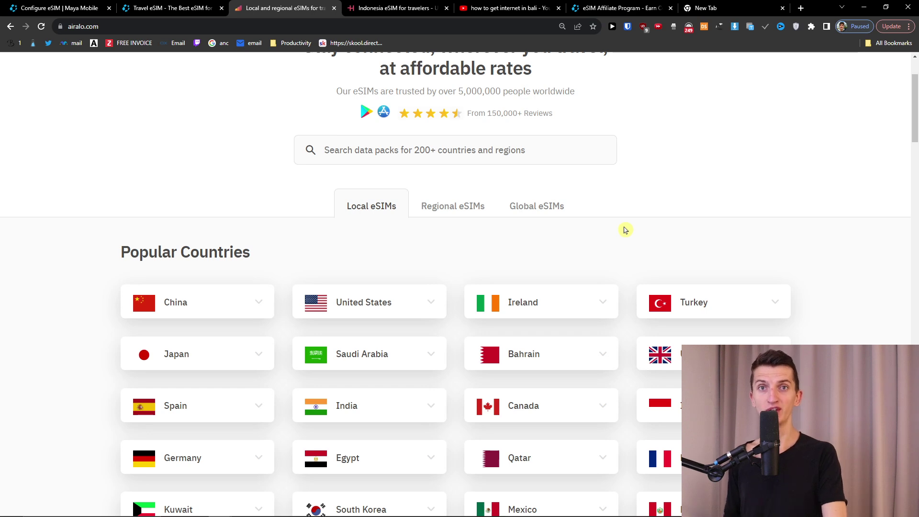
pyautogui.scroll(2, 664, 249)
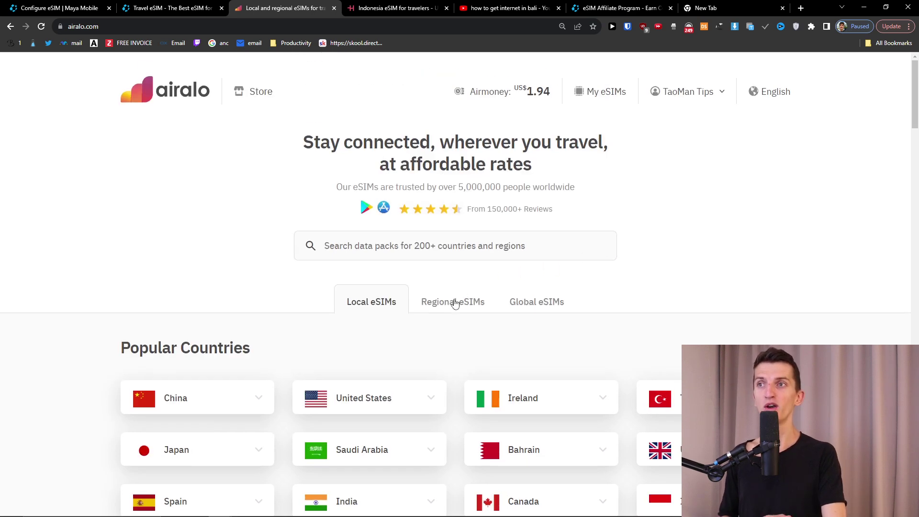
pyautogui.scroll(-2, 402, 307)
pyautogui.scroll(2, 402, 288)
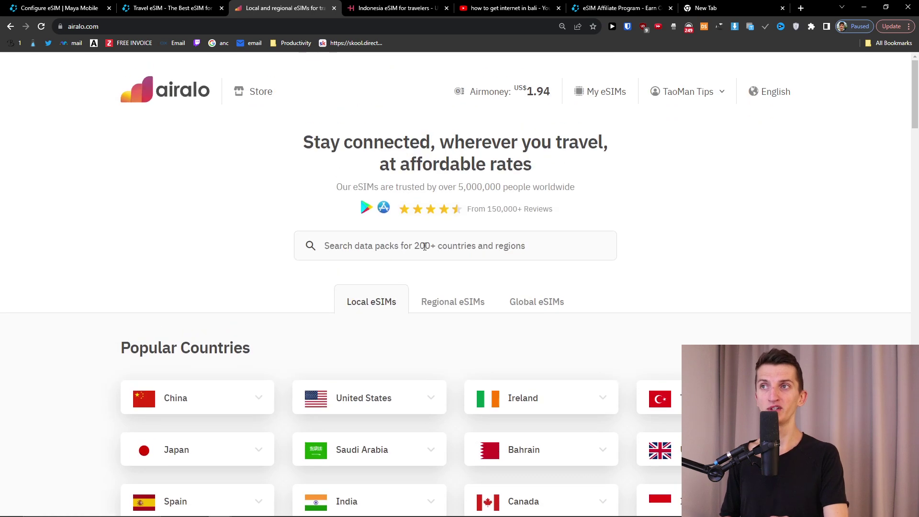
pyautogui.click(422, 245)
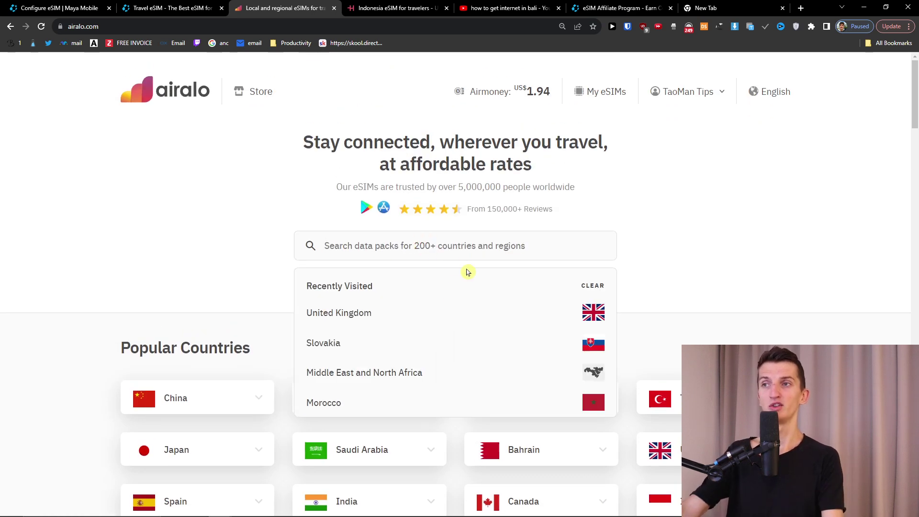
pyautogui.click(430, 311)
pyautogui.scroll(-3, 214, 315)
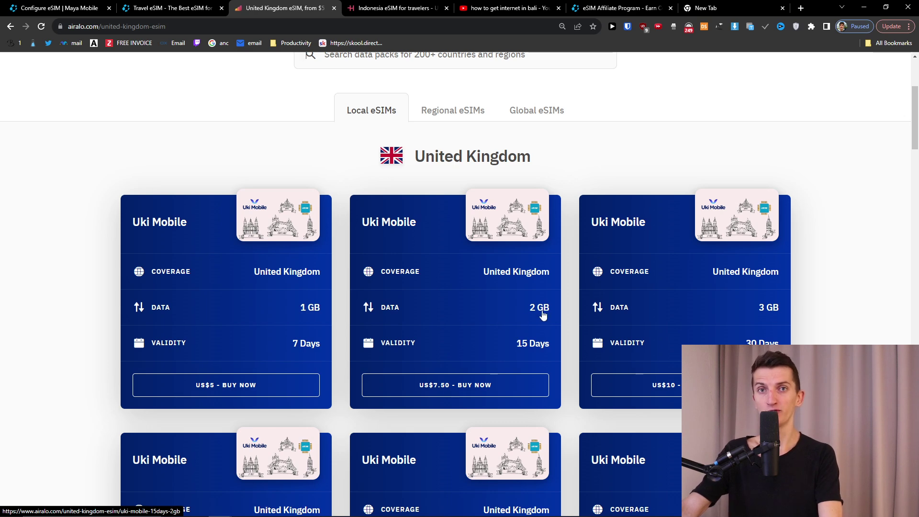
pyautogui.scroll(-2, 560, 296)
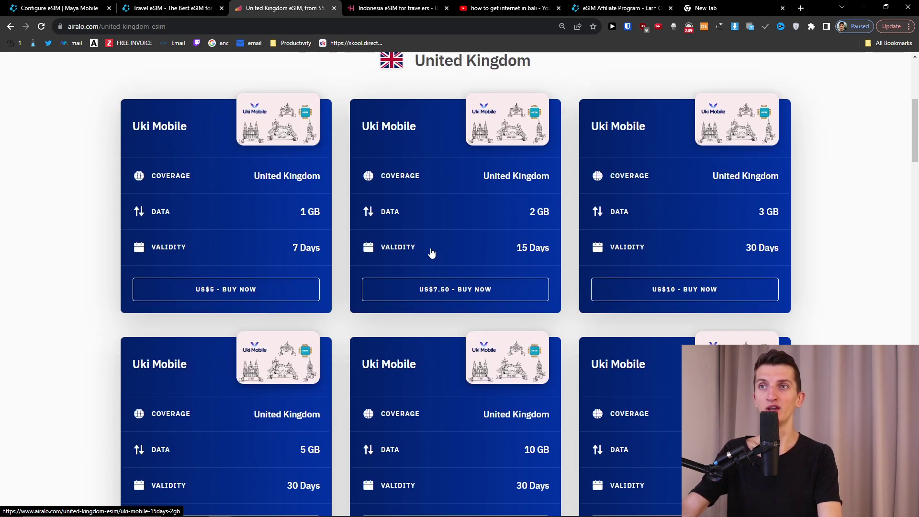
pyautogui.scroll(-2, 419, 281)
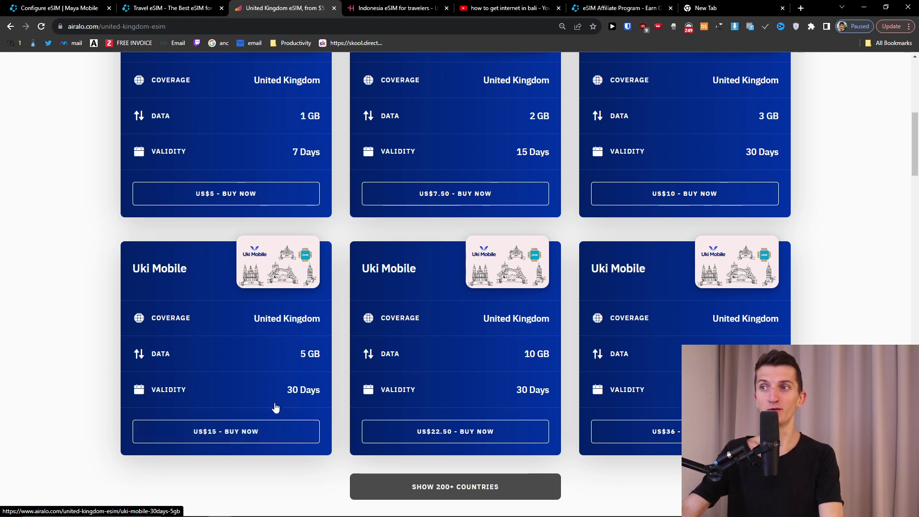
# Step: Buy the Uki Mobile 5 GB, 30-day plan at US$15, glancing at the discount code option
pyautogui.click(226, 432)
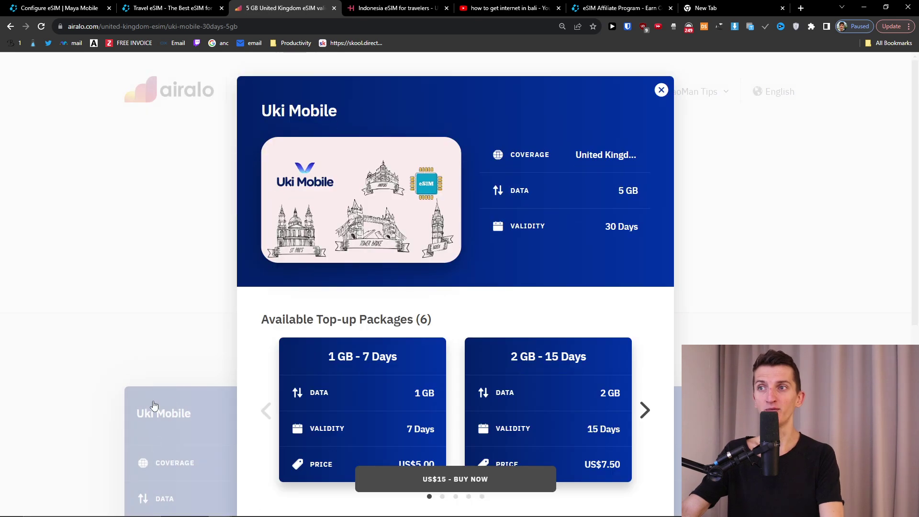
pyautogui.scroll(-5, 309, 407)
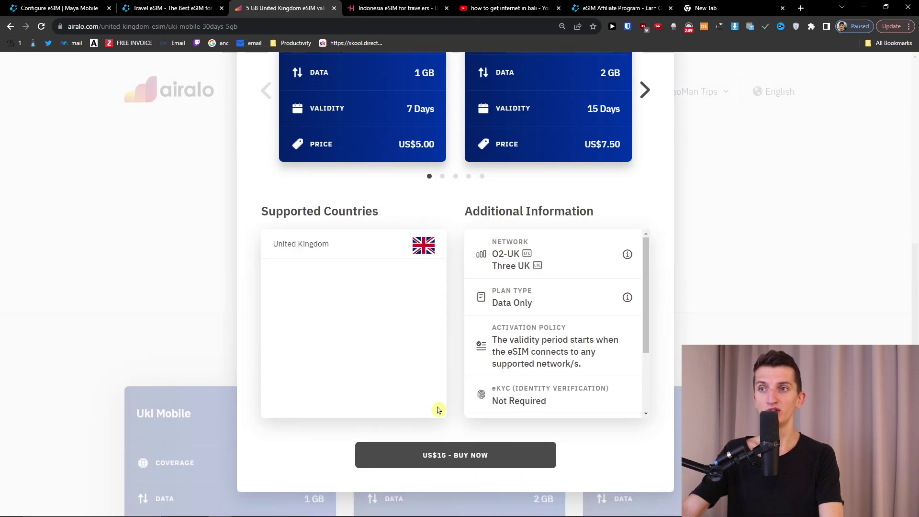
pyautogui.click(451, 454)
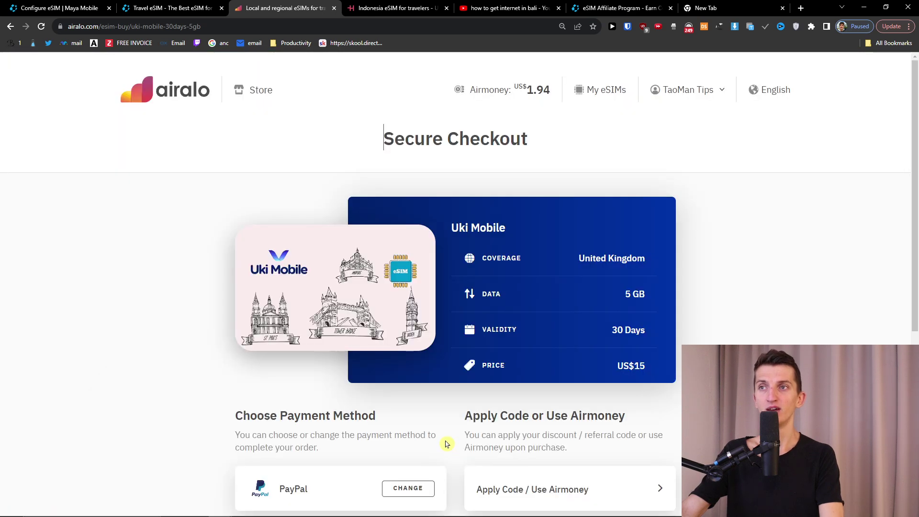
pyautogui.scroll(-5, 447, 444)
pyautogui.click(656, 194)
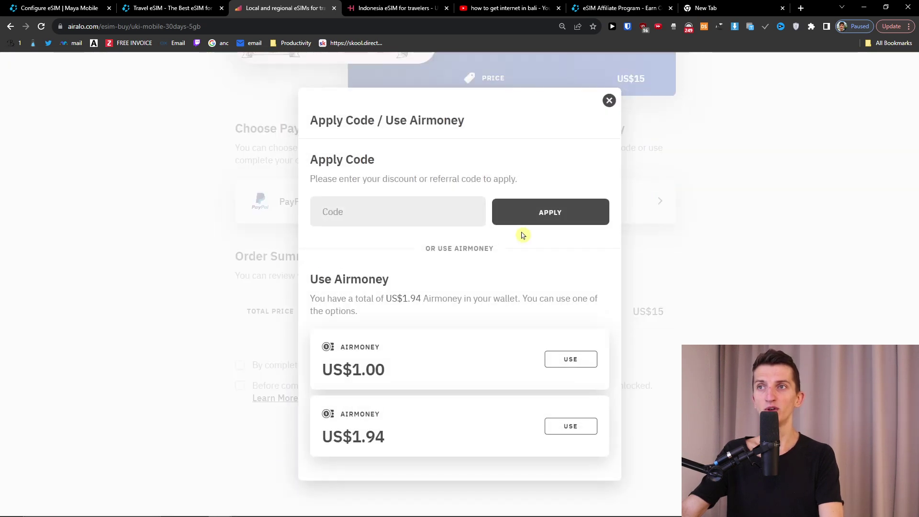
pyautogui.click(385, 217)
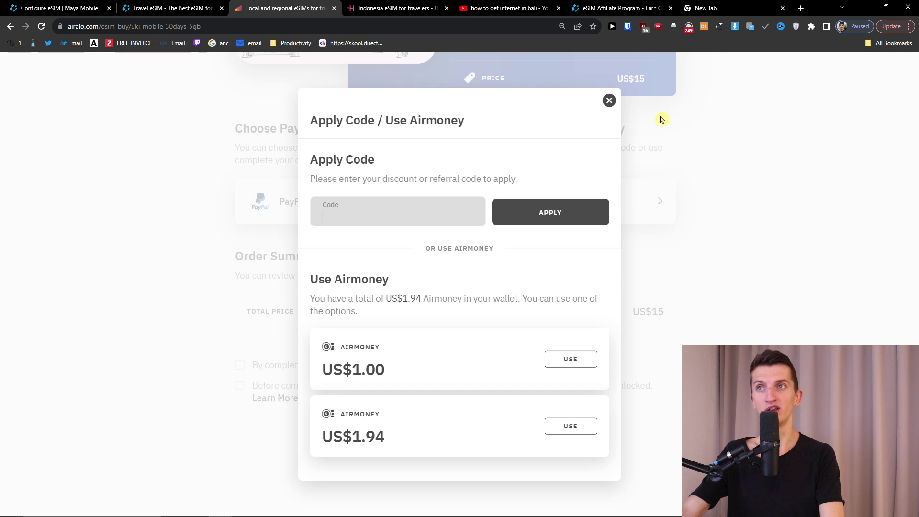
pyautogui.click(609, 100)
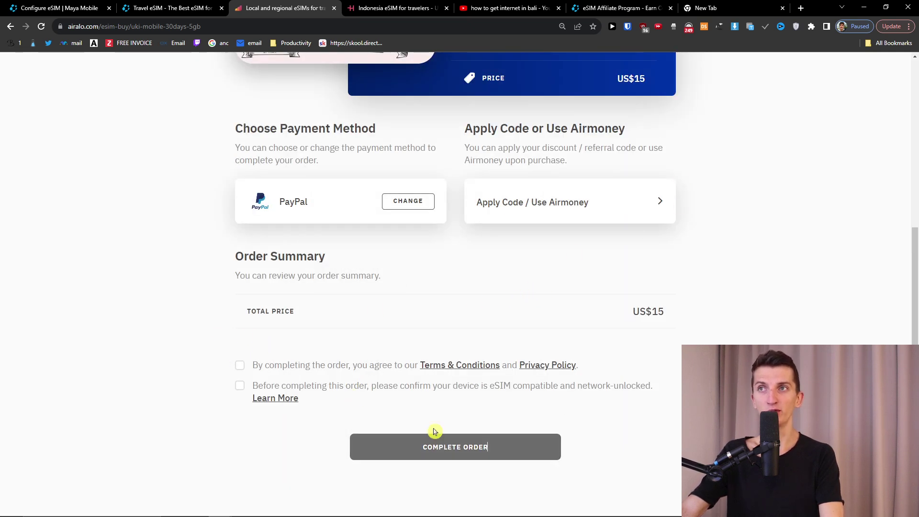
pyautogui.scroll(10, 438, 363)
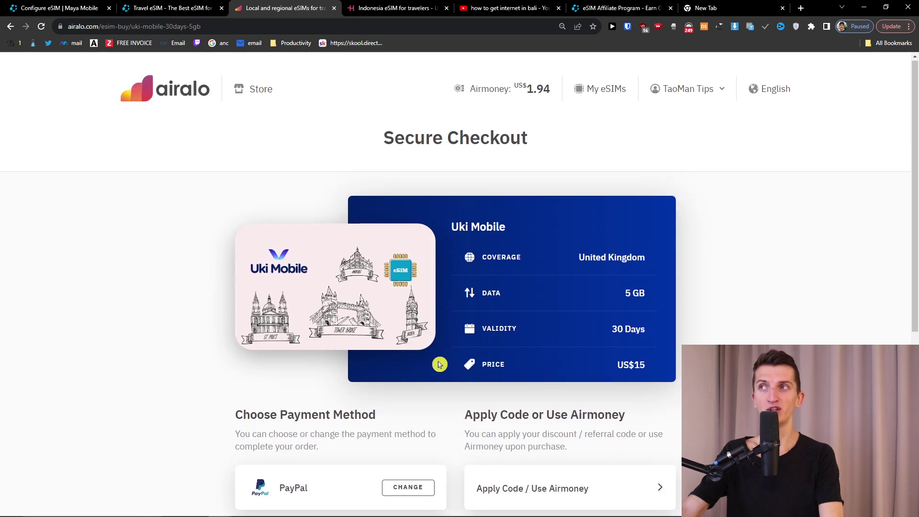
pyautogui.scroll(-2, 437, 365)
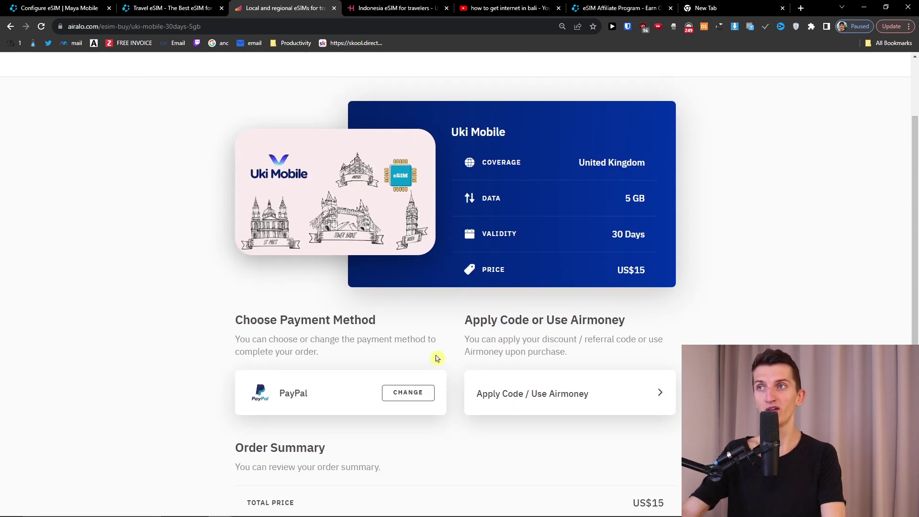
pyautogui.scroll(3, 436, 358)
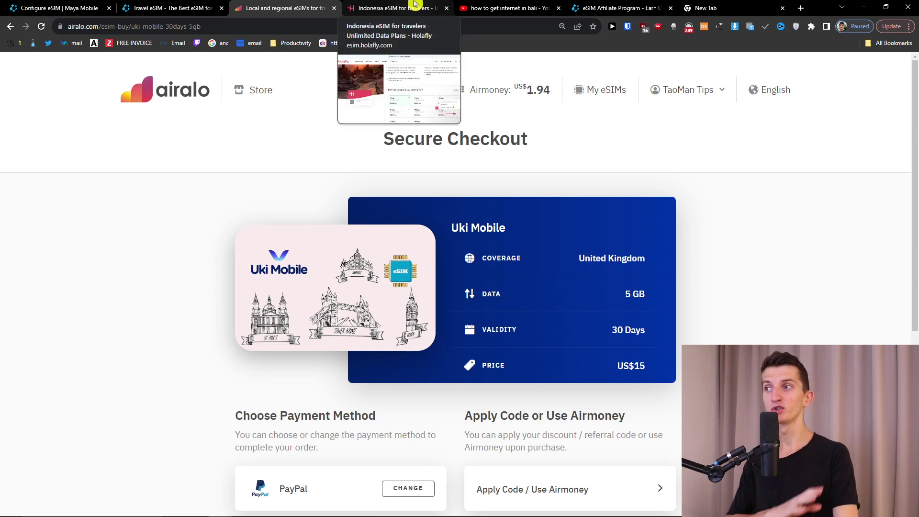
# Step: Browse Holafly's Indonesia unlimited day plans, then return to the Maya Mobile UK 3 GB order
pyautogui.click(398, 8)
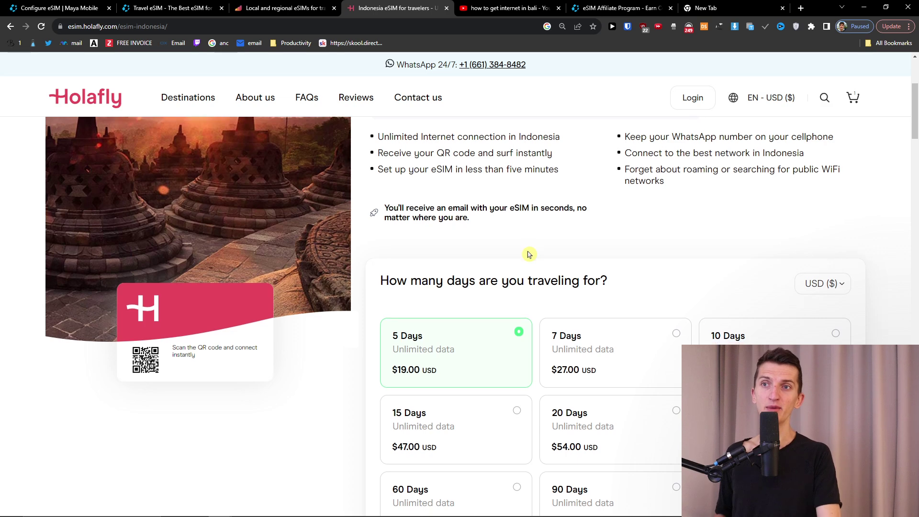
pyautogui.scroll(-2, 524, 252)
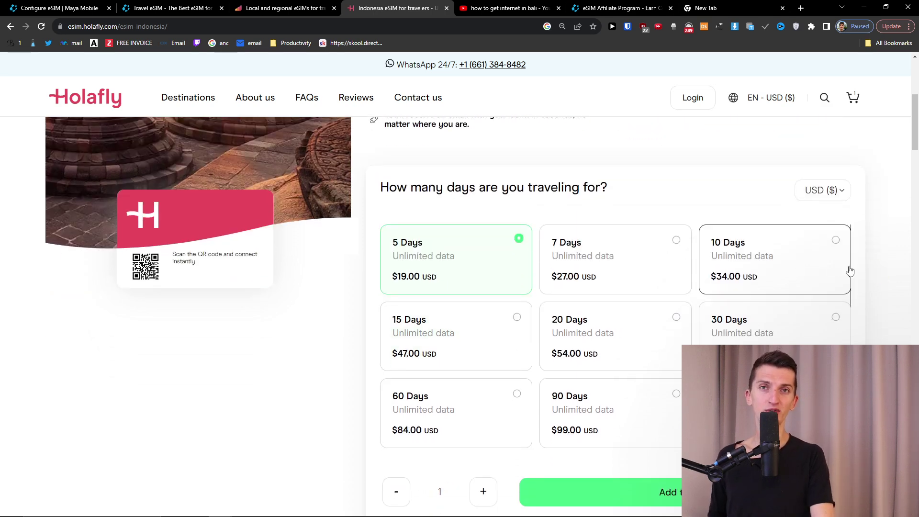
pyautogui.click(58, 8)
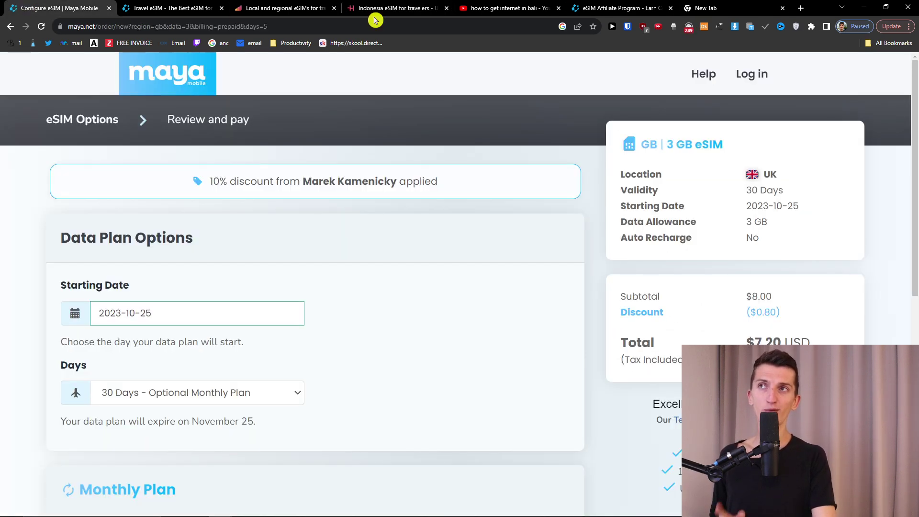
pyautogui.click(394, 9)
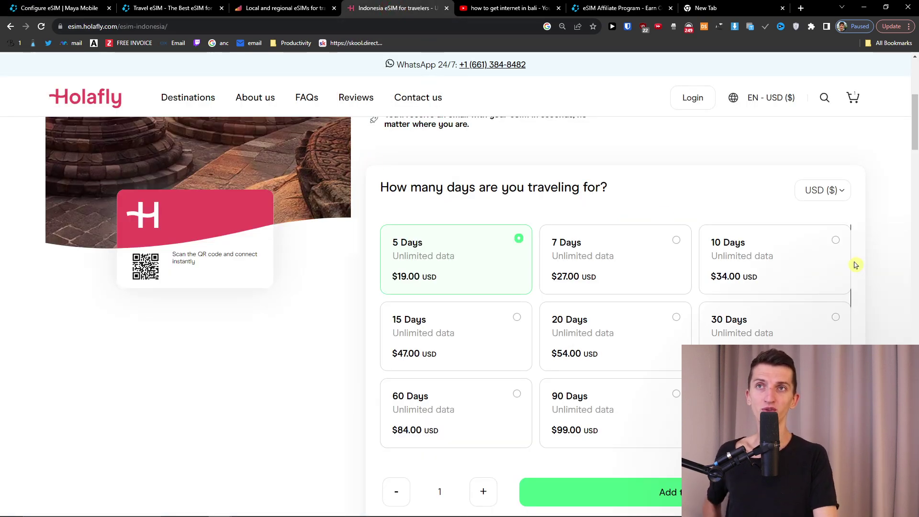
pyautogui.scroll(-2, 852, 265)
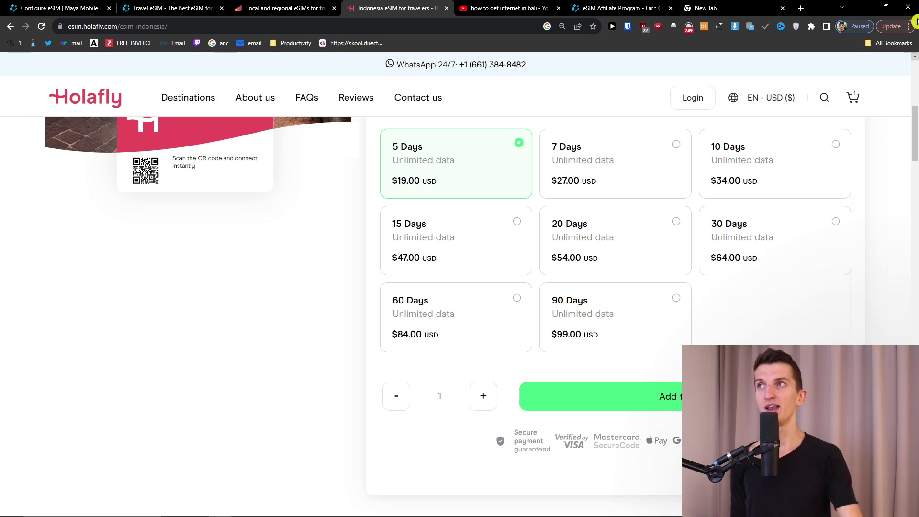
pyautogui.click(59, 8)
pyautogui.scroll(-3, 312, 237)
pyautogui.scroll(3, 312, 237)
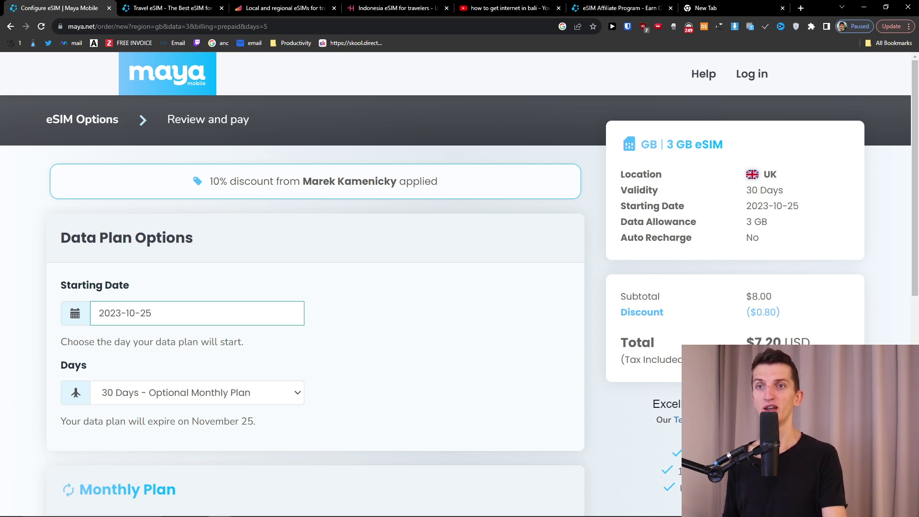
# Step: Open the Trustpilot tab with Maya Mobile's 4.6 rating from 2,188 reviews
pyautogui.click(215, 8)
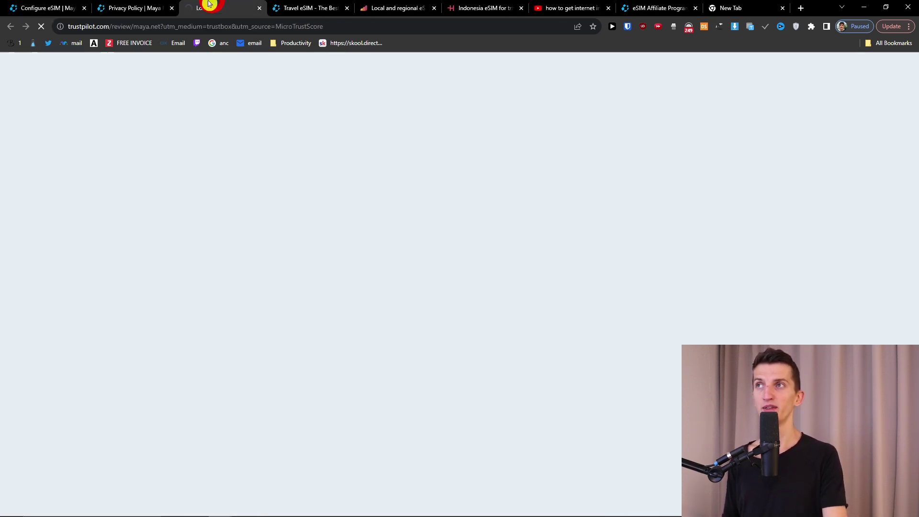
pyautogui.moveTo(209, 6); pyautogui.dragTo(136, 8)
pyautogui.scroll(-2, 176, 187)
pyautogui.scroll(2, 176, 187)
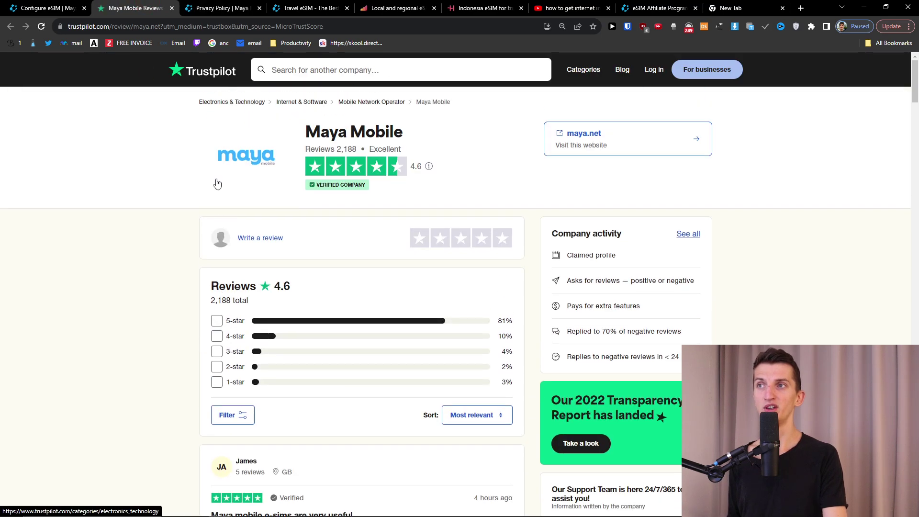
pyautogui.scroll(-3, 306, 153)
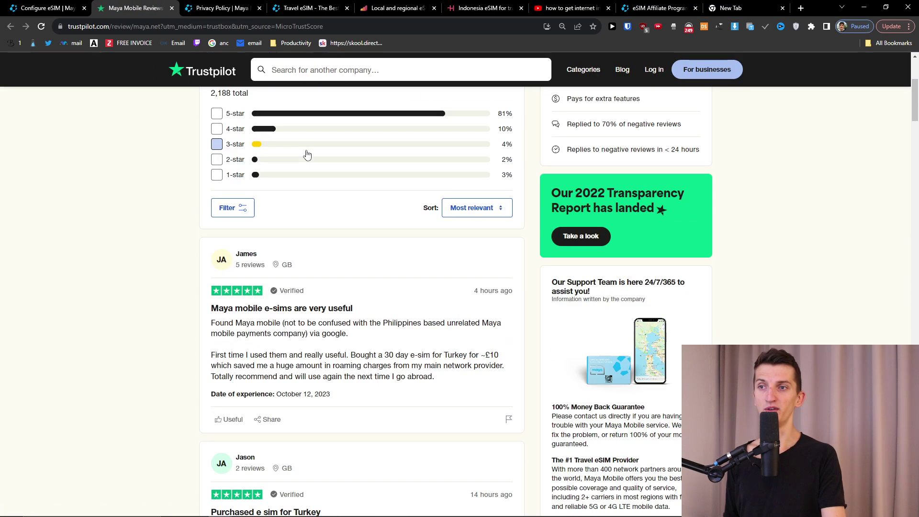
pyautogui.scroll(-1, 306, 154)
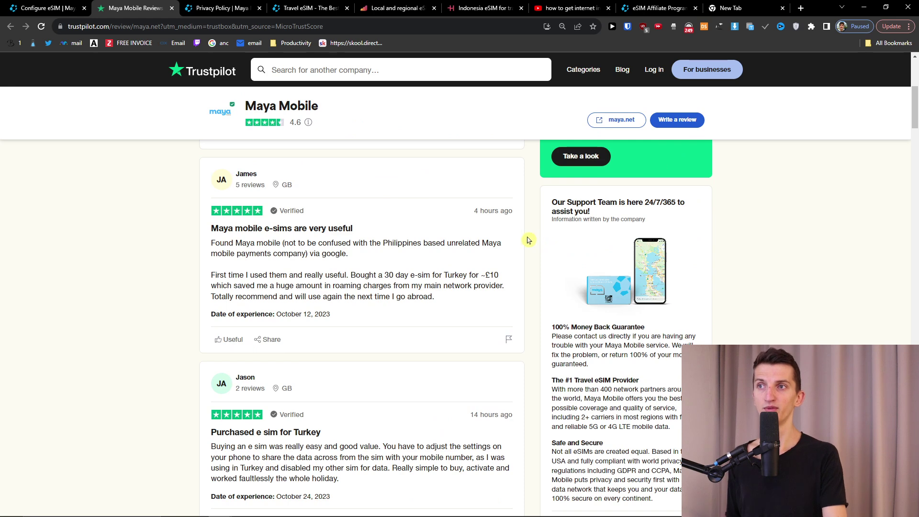
pyautogui.scroll(3, 518, 235)
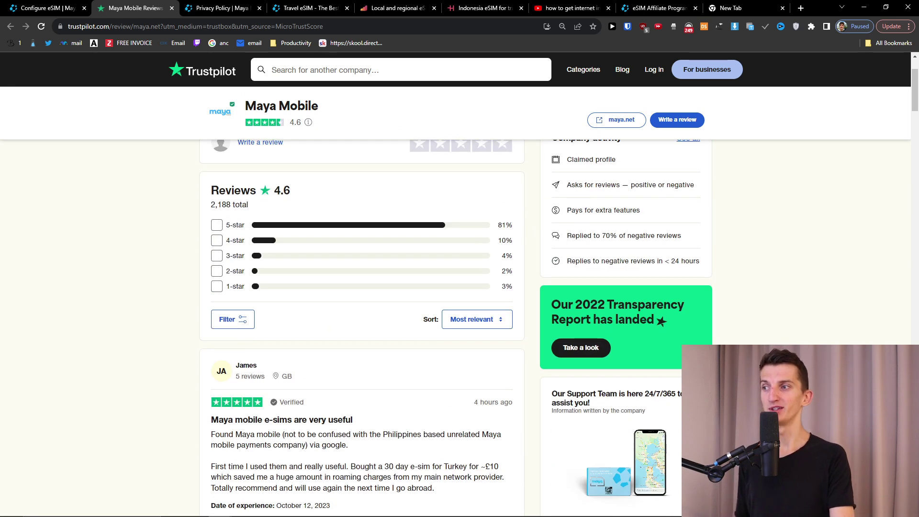